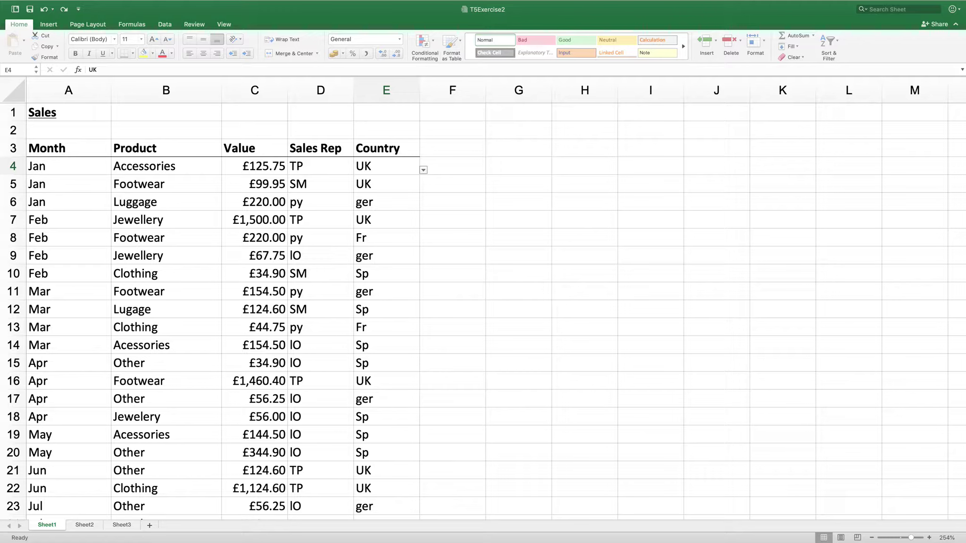
Re-enter £125.75 unchanged in C4, then bring up the Sort & Filter options
double_click(262, 166)
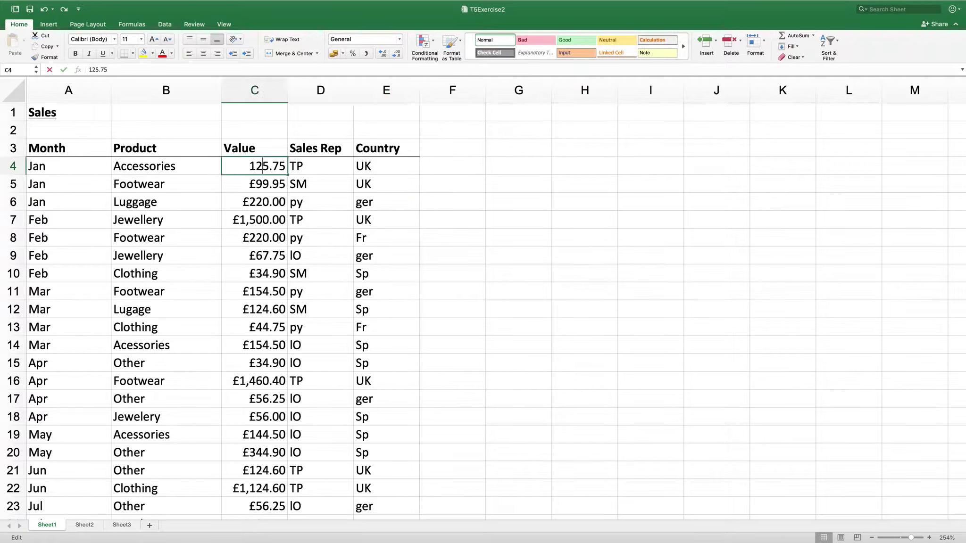
key("Return")
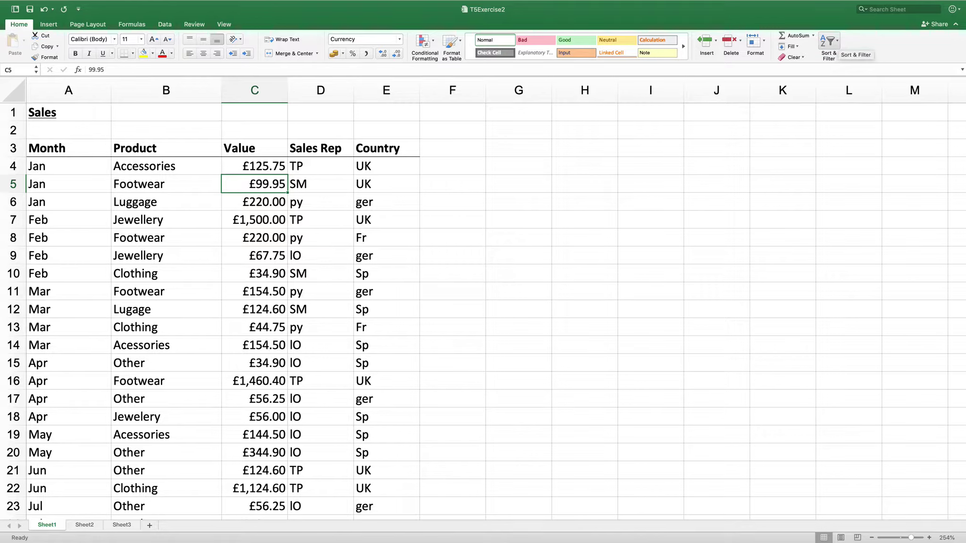
left_click(830, 41)
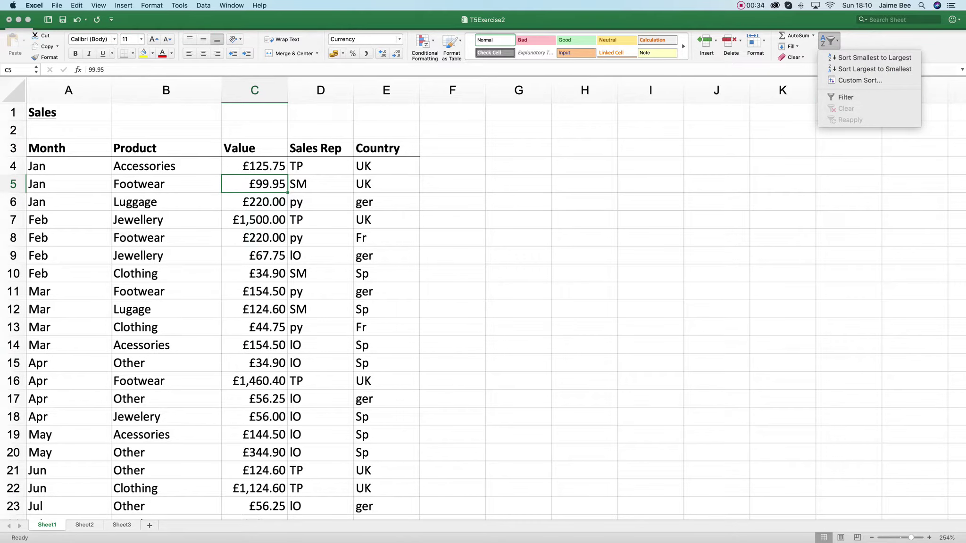
Search for 67.75 to locate the second match in cell C27
left_click(76, 5)
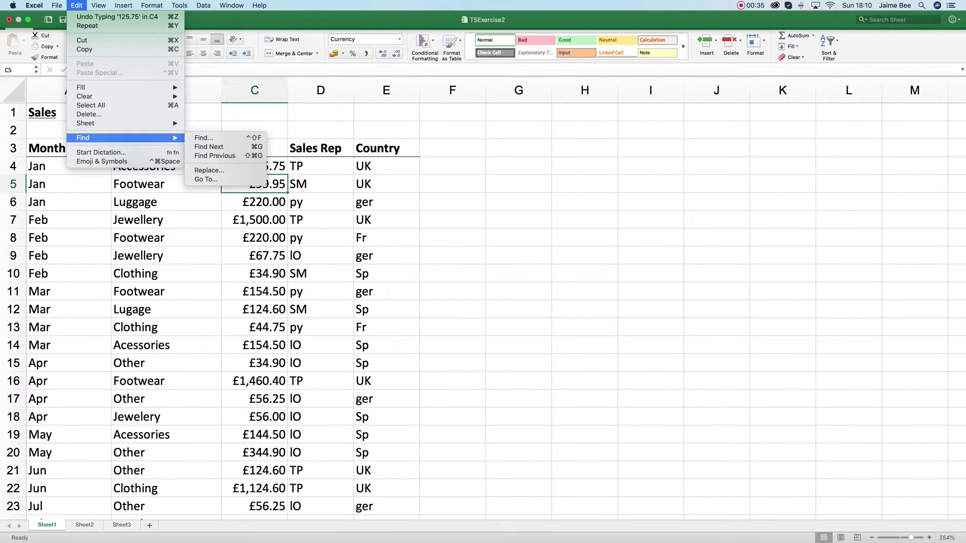
left_click(203, 137)
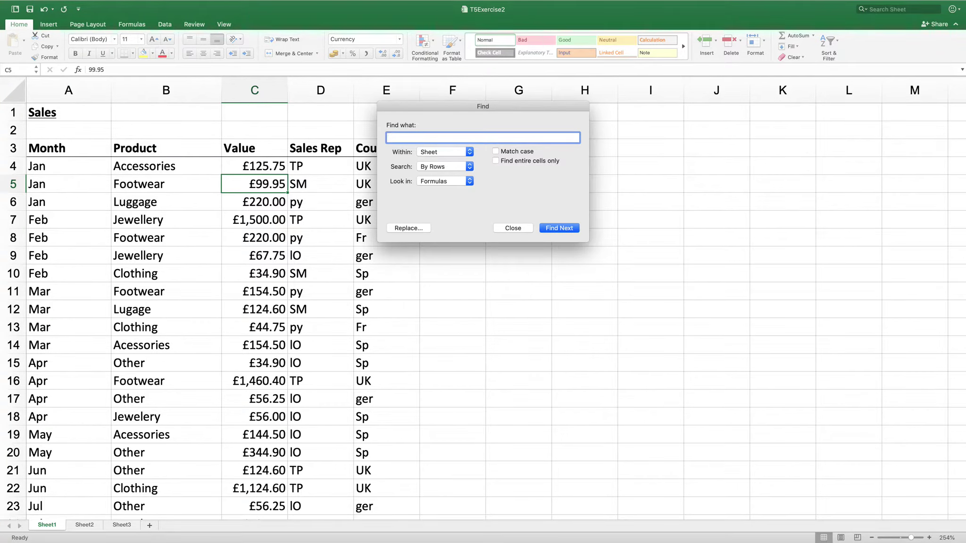
type("7")
key("BackSpace")
type("67.75")
key("Return")
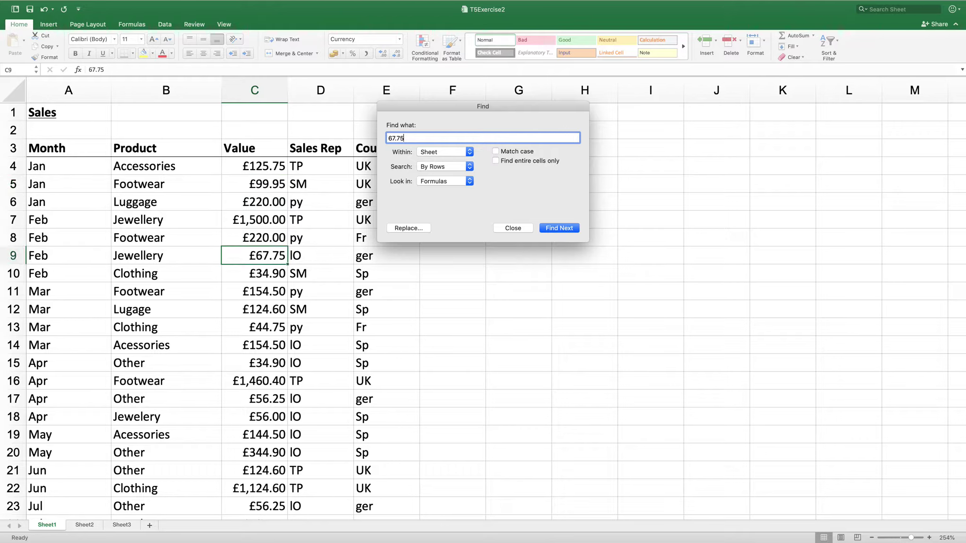
key("Return")
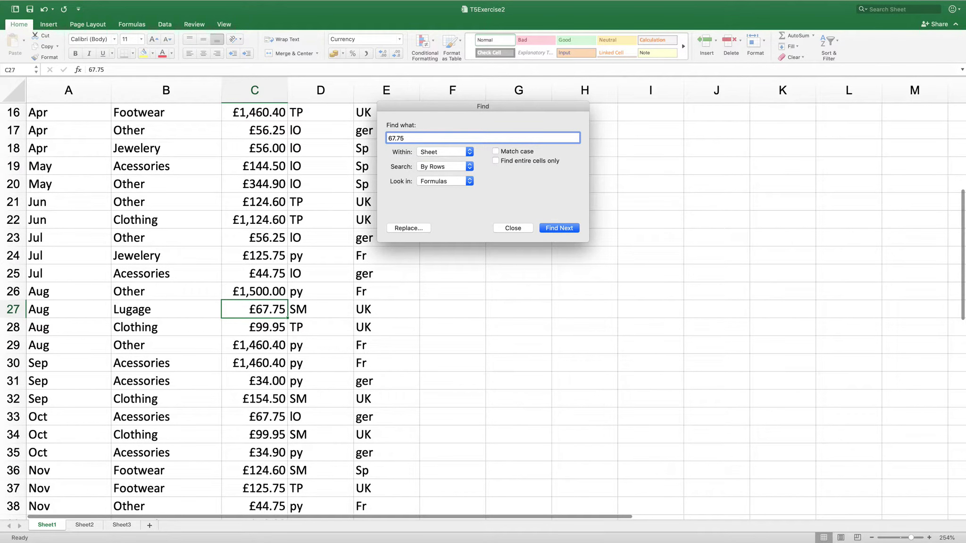
key("Escape")
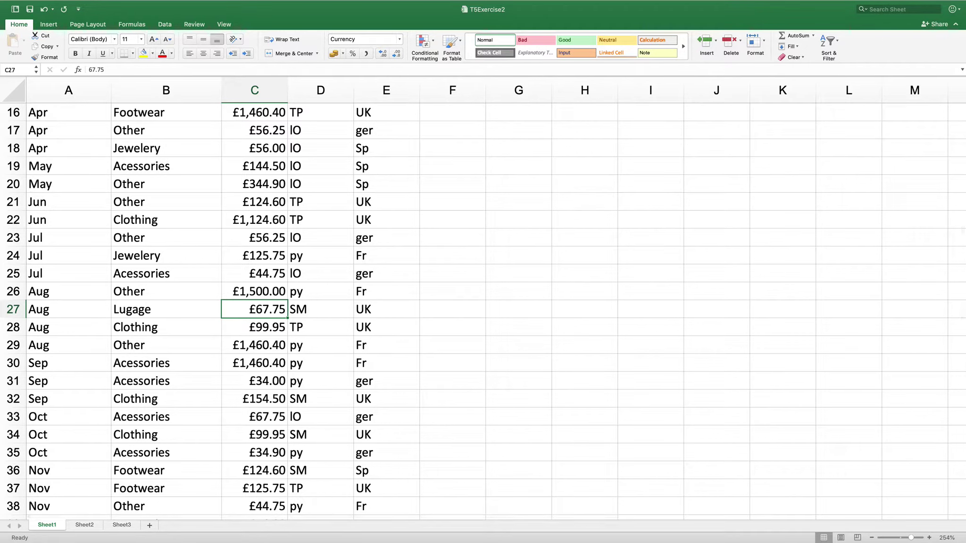
Italicise row 27, then return to cell A4 at the table top
left_click(13, 309)
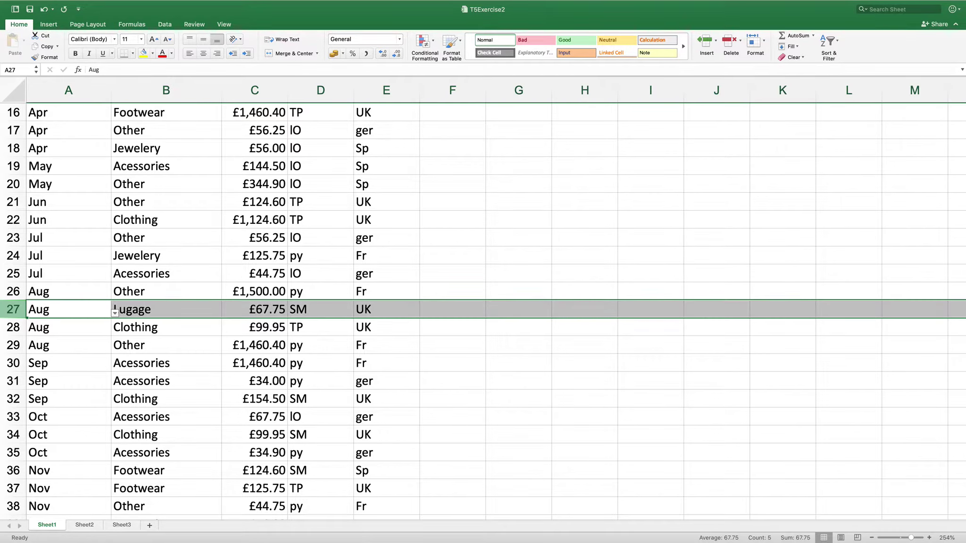
left_click(88, 53)
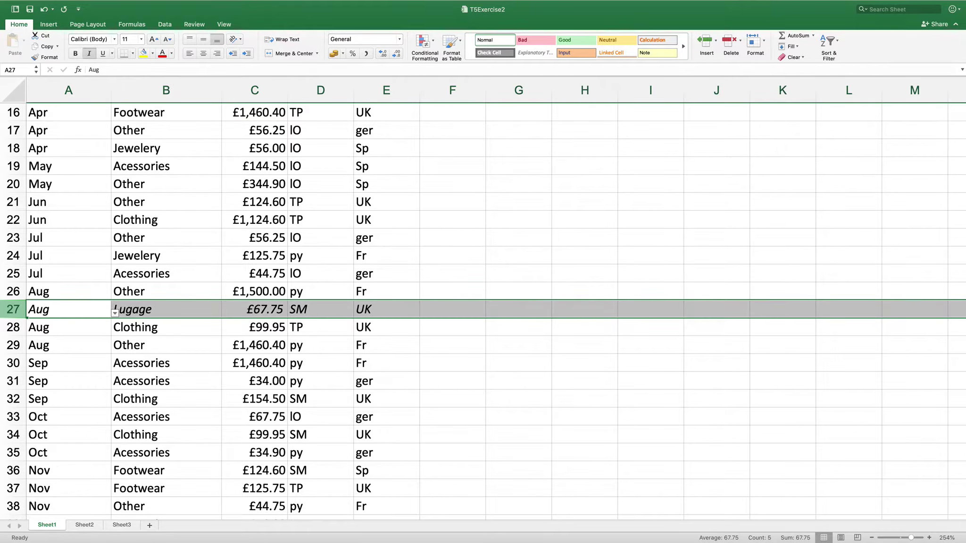
left_click(255, 310)
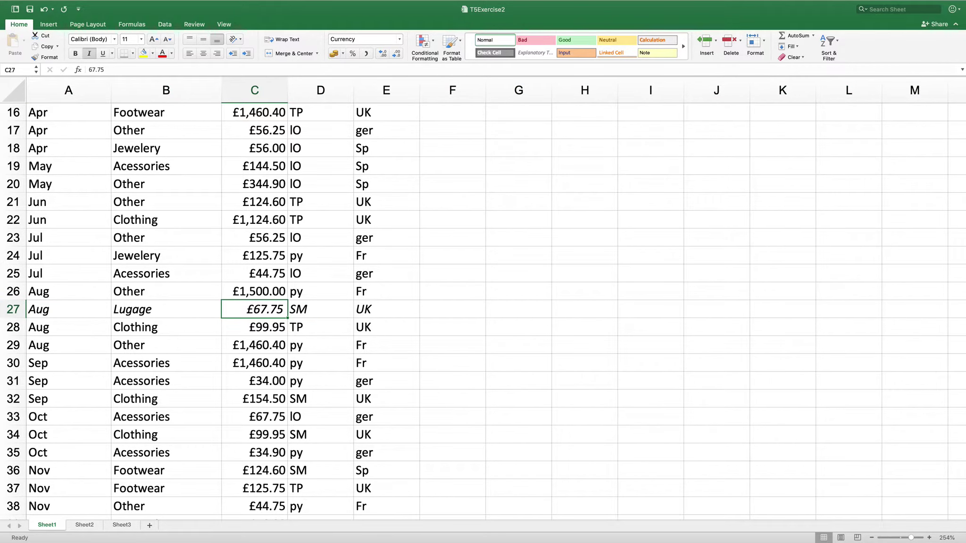
scroll(483, 312, "up", 1)
scroll(483, 312, "up", 10)
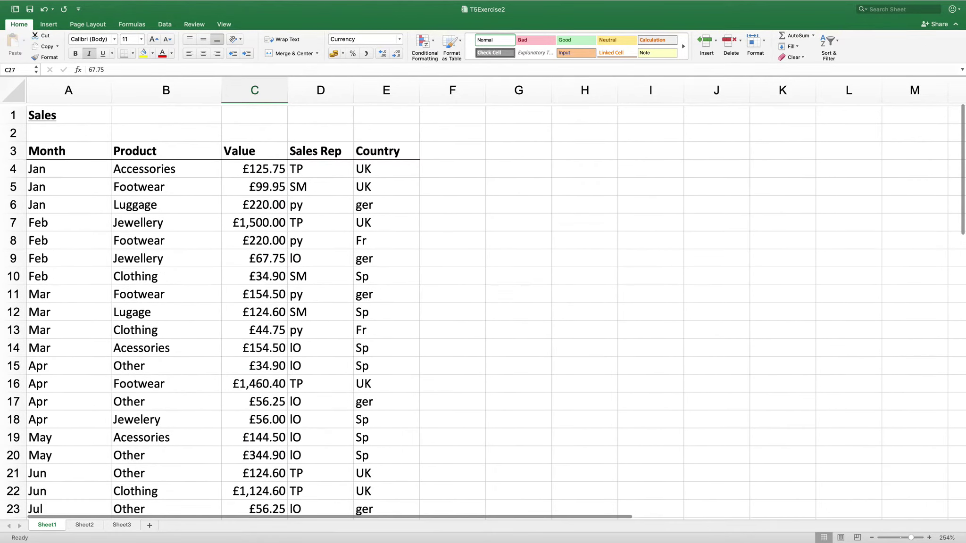
left_click(68, 166)
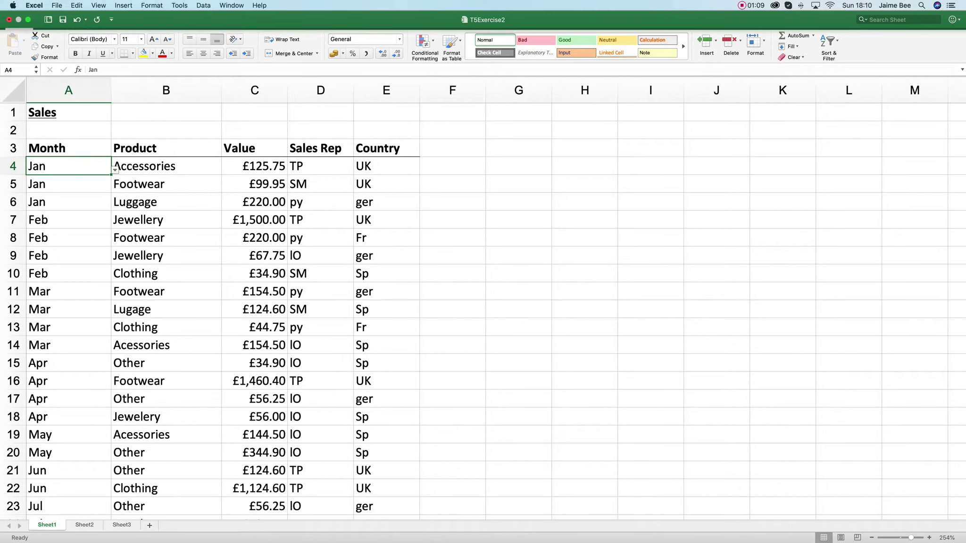
Search for Nov, stepping past A36 to the match in row 38
left_click(76, 5)
mouse_move(83, 137)
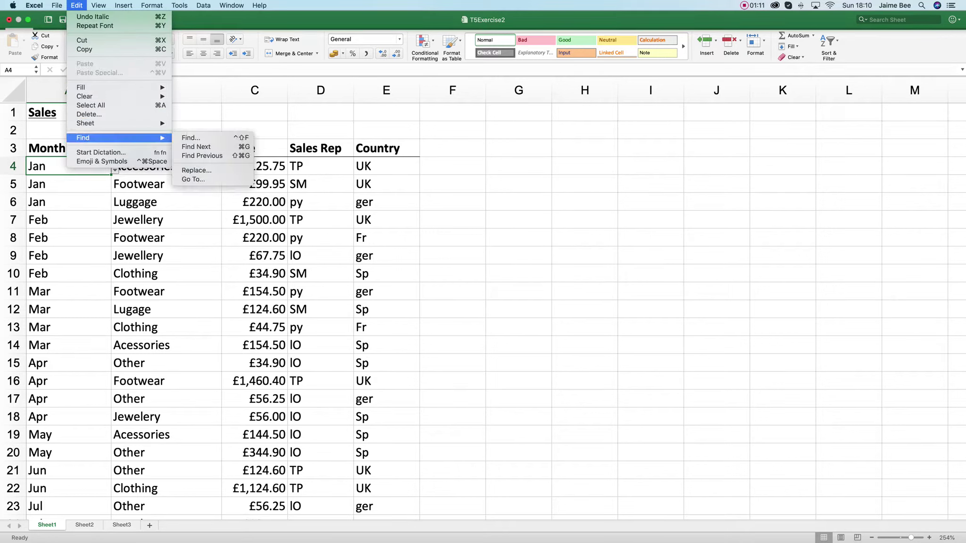
left_click(191, 138)
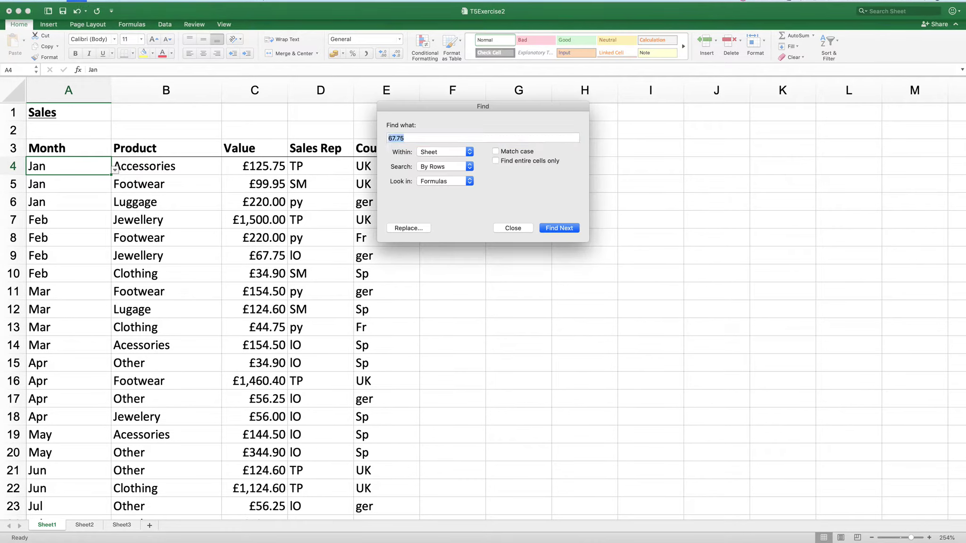
type("Nov")
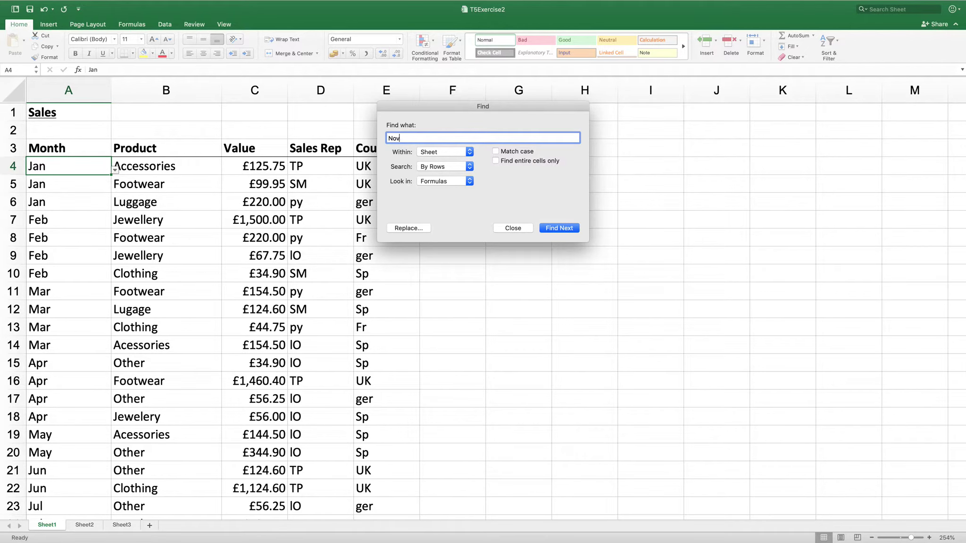
key("Return")
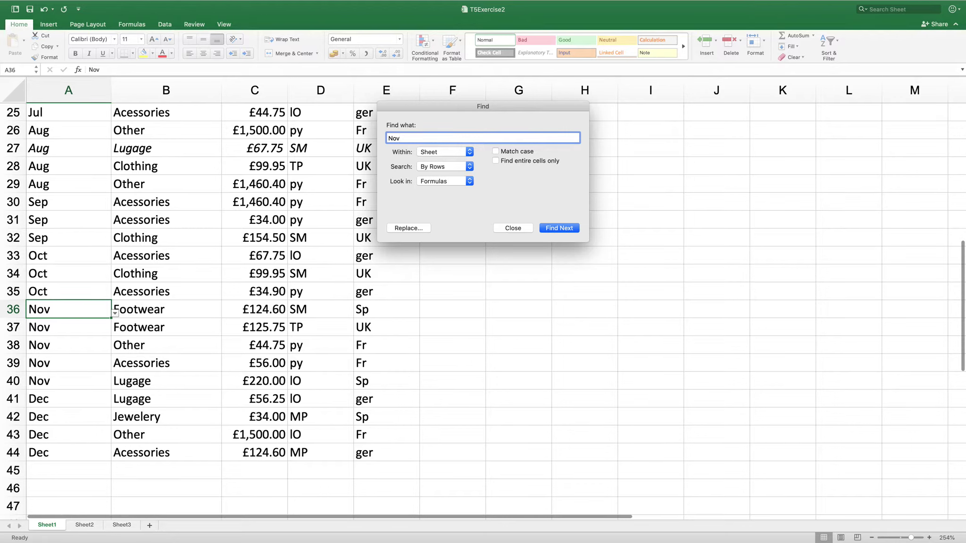
key("Return")
key("Return")
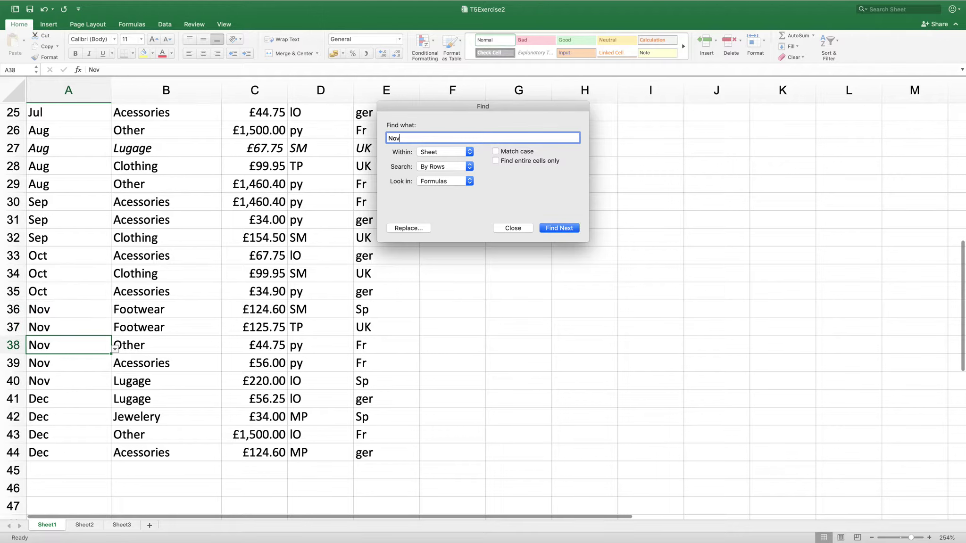
key("Escape")
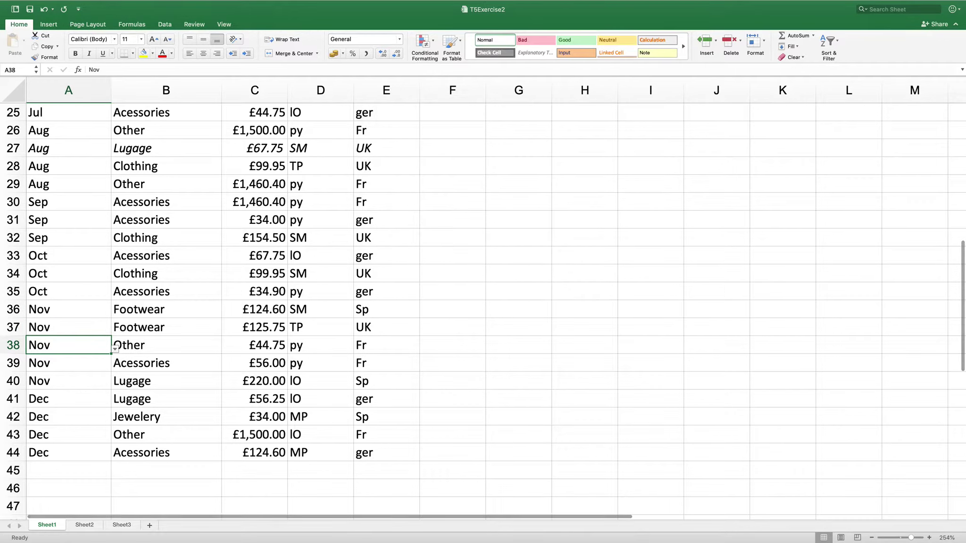
Bold the whole of row 38 and scroll back toward the top
key("shift+space")
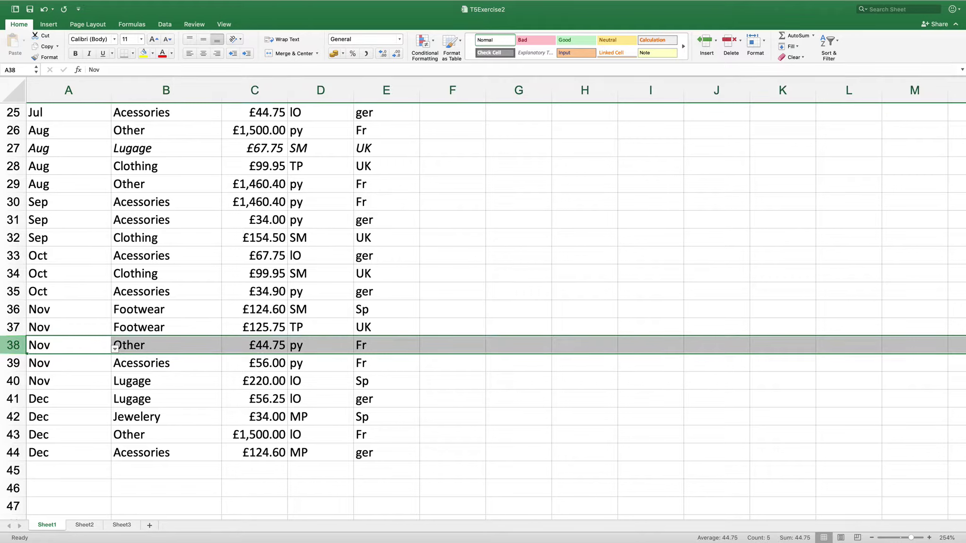
key("ctrl+b")
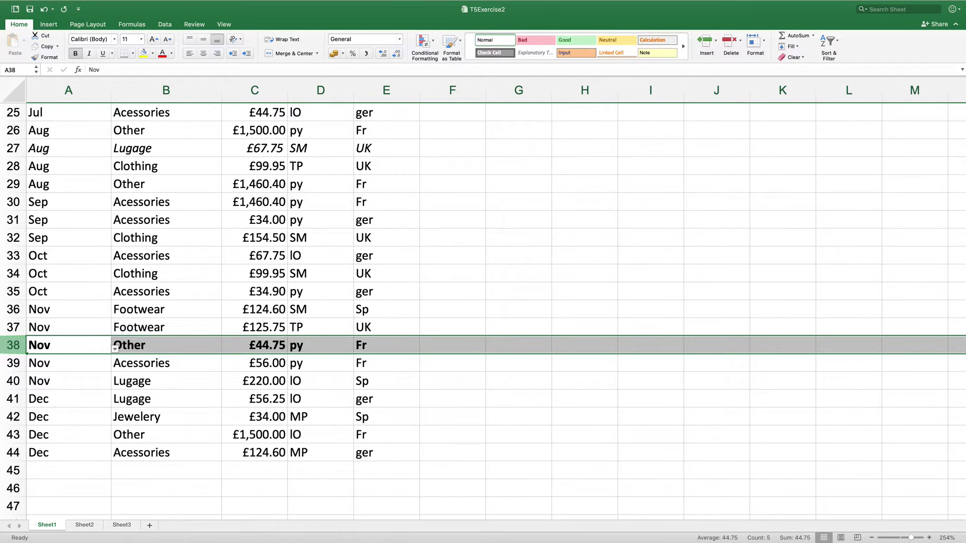
left_click(166, 327)
scroll(483, 311, "up", 2)
Replace all py sales rep codes with PY, making 12 replacements
scroll(483, 312, "up", 8)
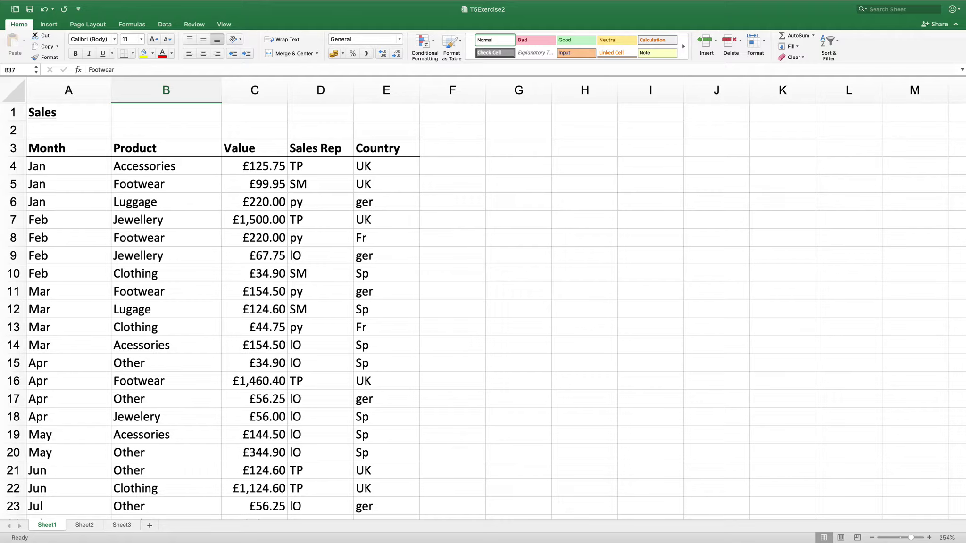
scroll(486, 311, "down", 1)
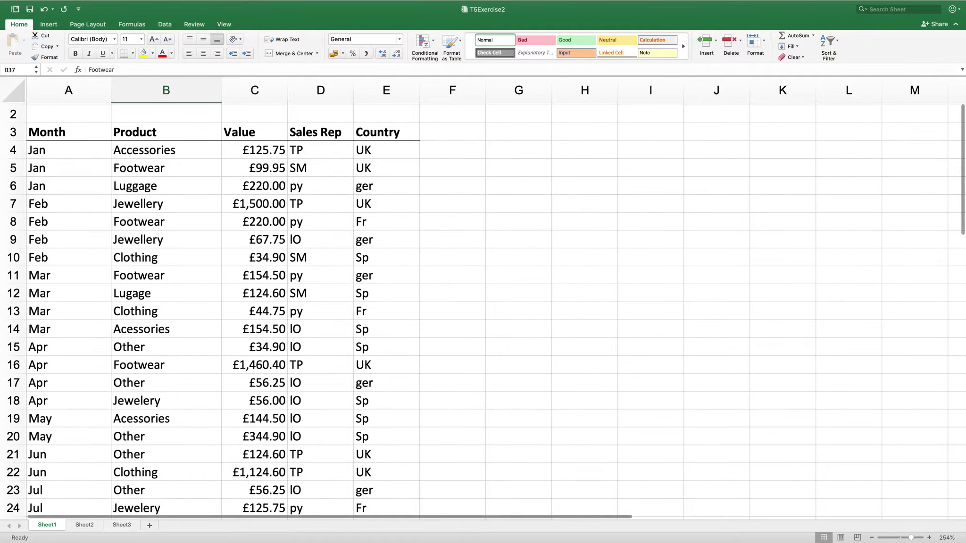
left_click(349, 150)
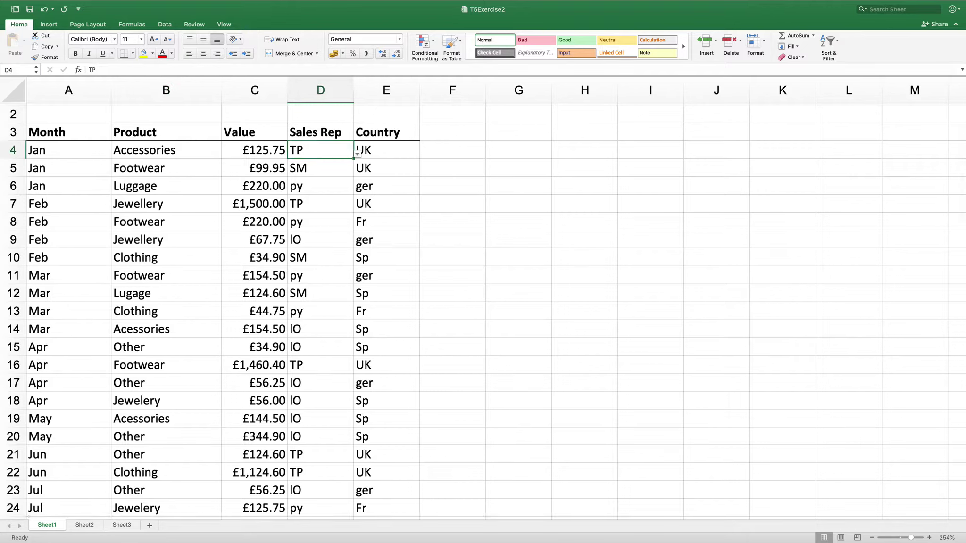
left_click(76, 5)
mouse_move(83, 138)
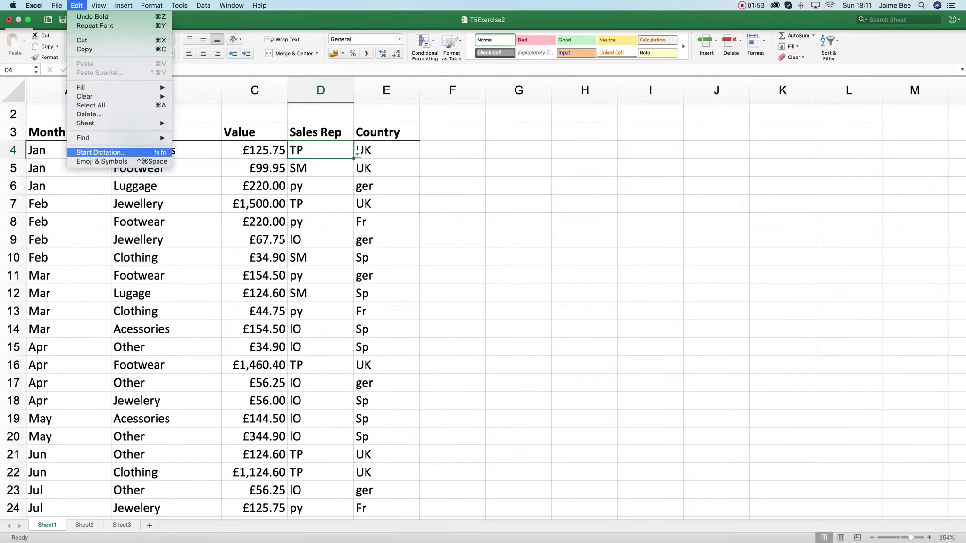
left_click(196, 170)
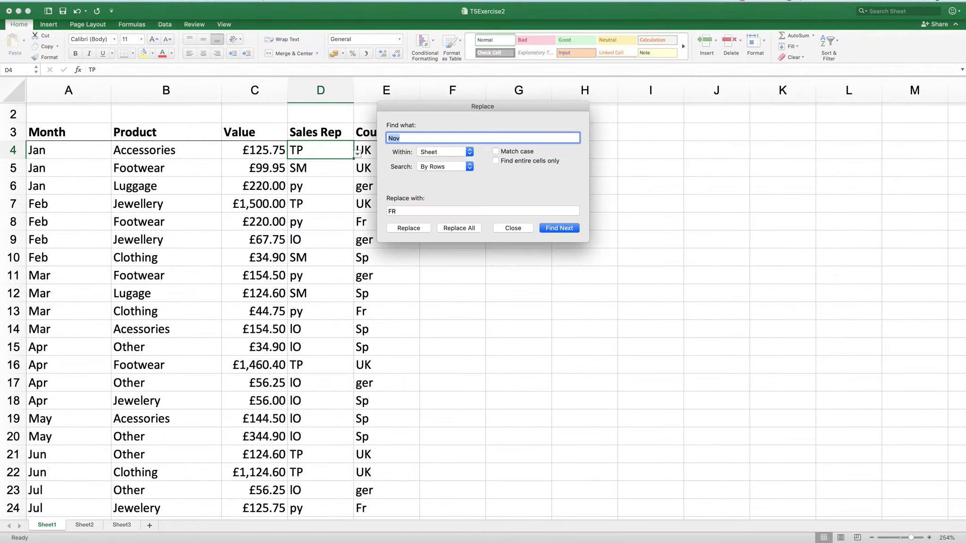
key("BackSpace")
type("py")
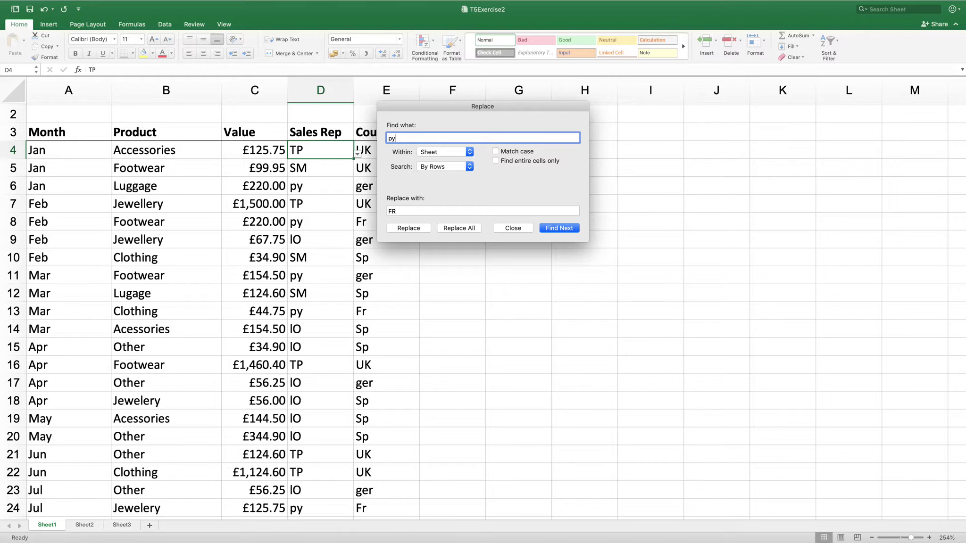
key("Tab")
type("PY")
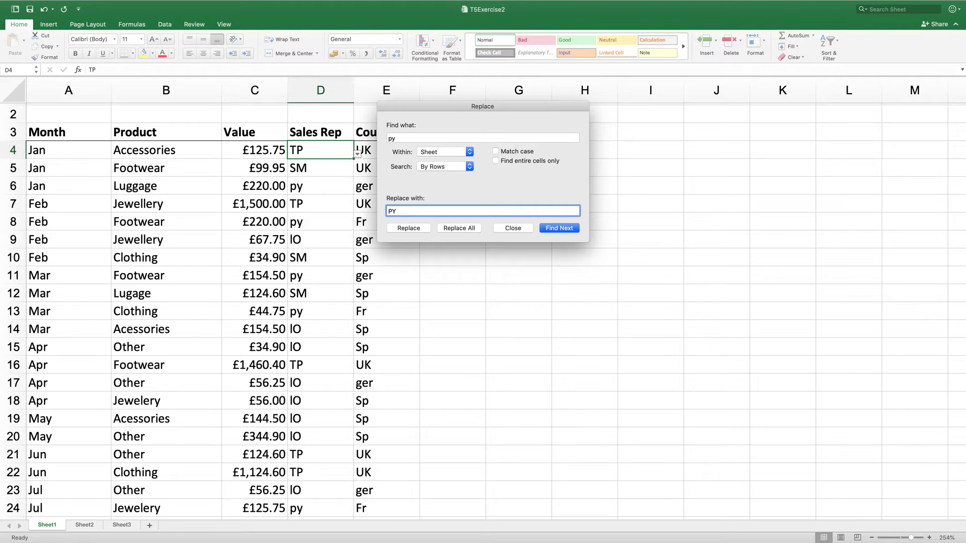
left_click(459, 228)
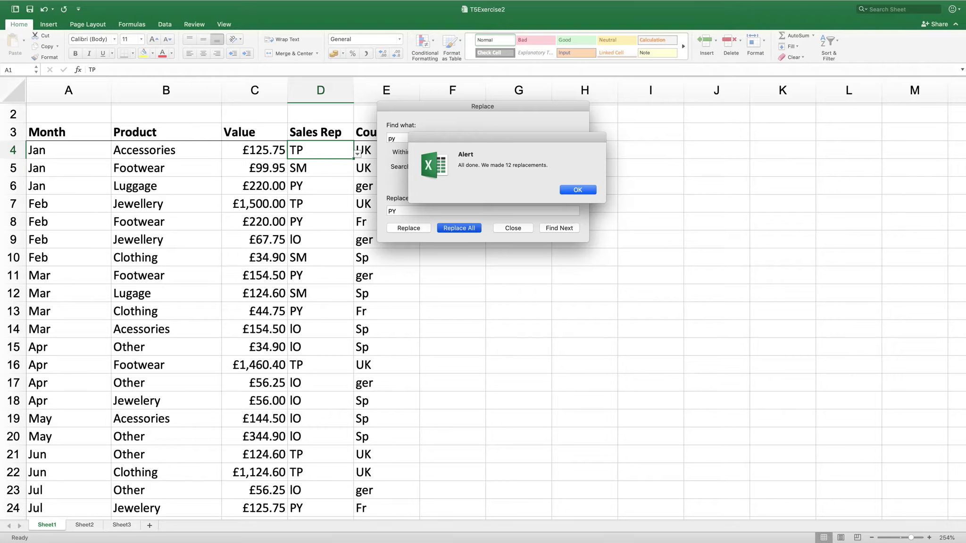
key("Return")
key("Tab")
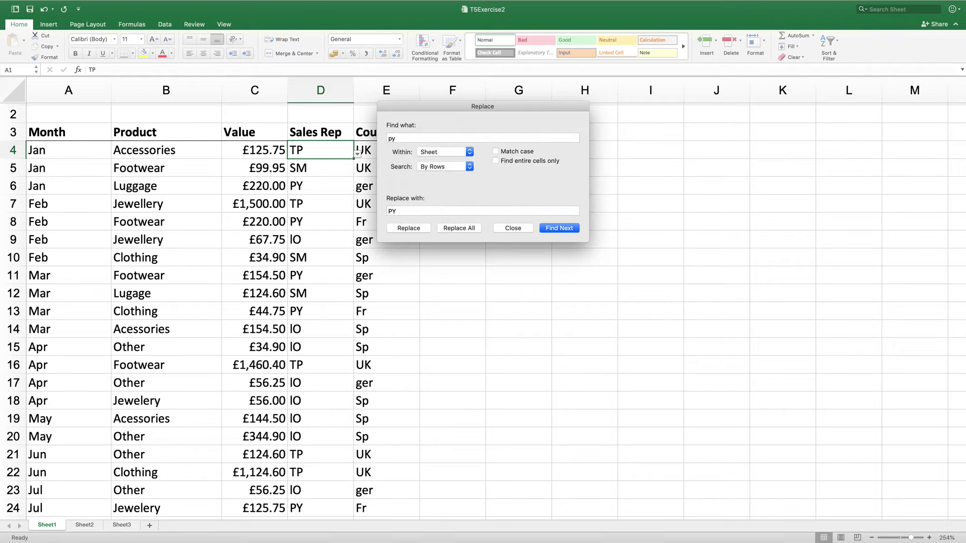
Replace all Fr country codes with FR, making 9 replacements
type("Fr")
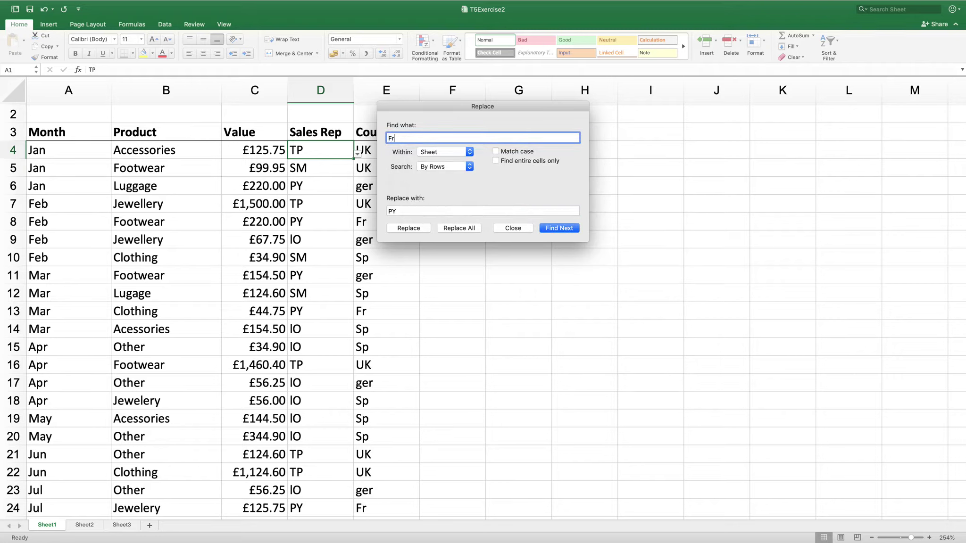
key("Tab")
type("F")
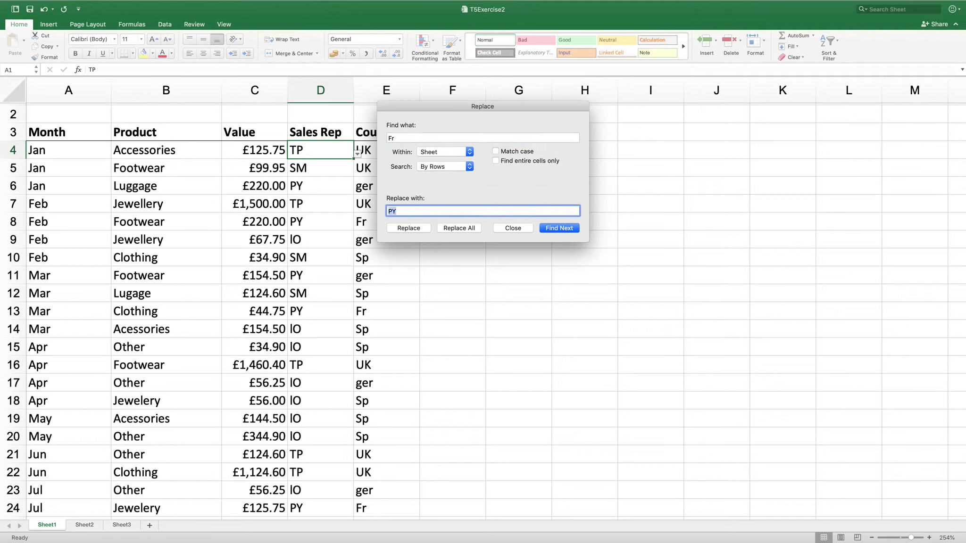
type("R")
left_click(459, 228)
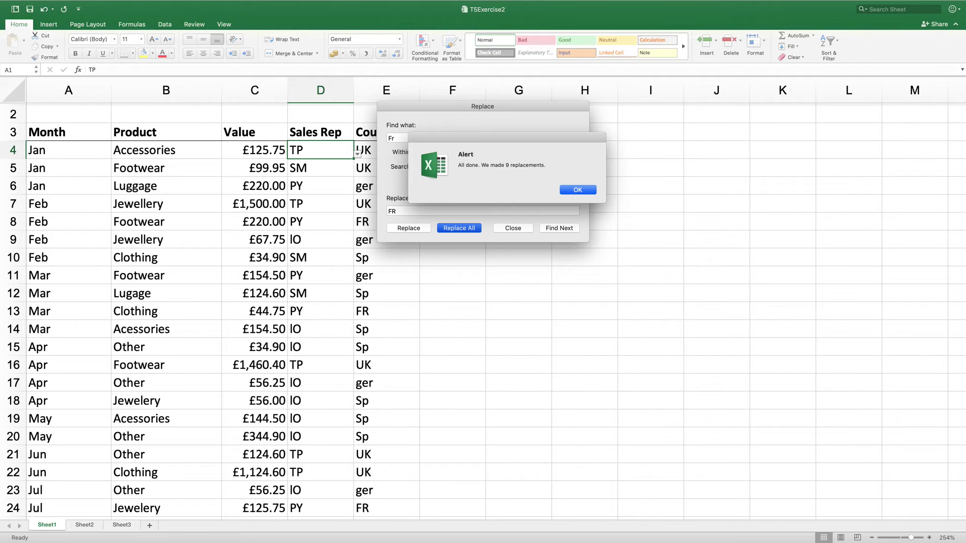
key("Return")
key("Tab")
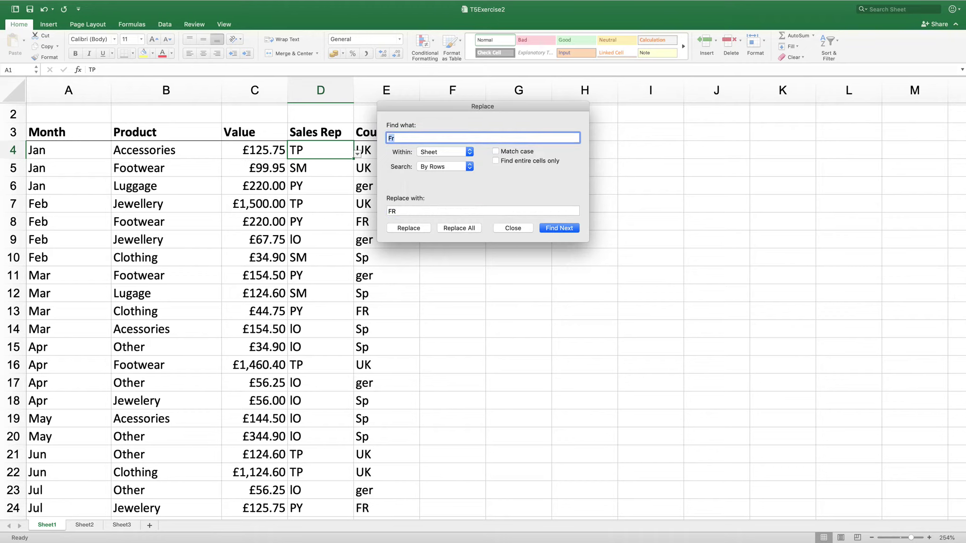
Replace all ger country codes with GER, making 11 replacements
type("G")
type("er")
key("Tab")
key("BackSpace")
key("BackSpace")
type("GER")
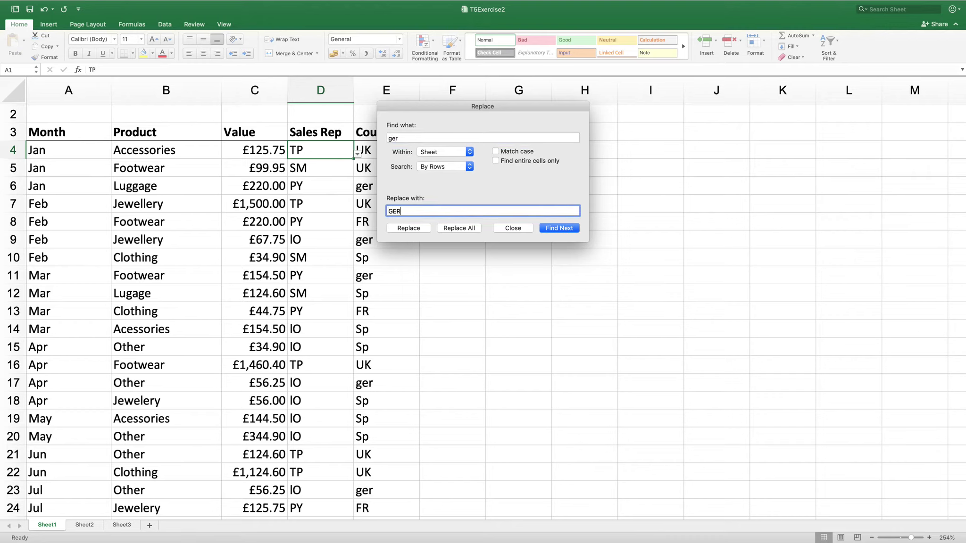
left_click(459, 228)
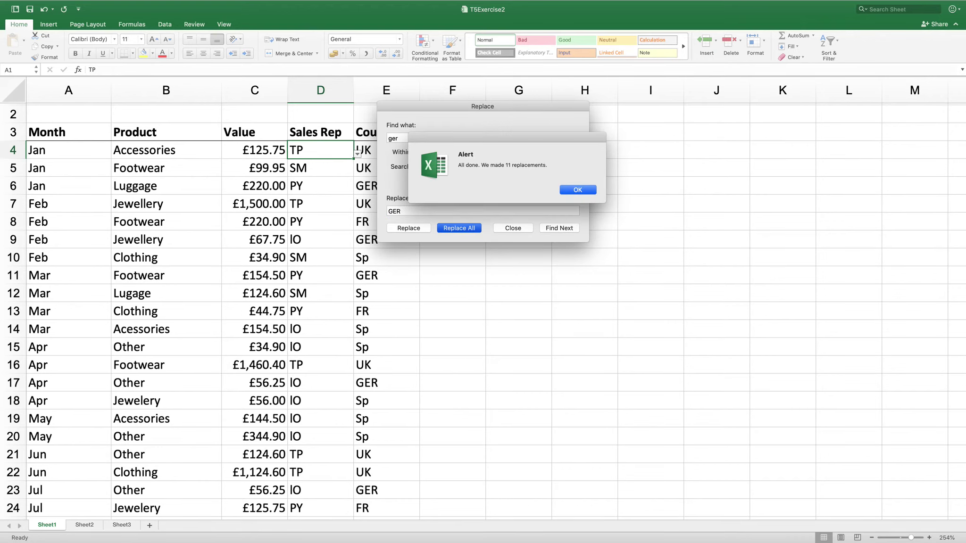
key("Return")
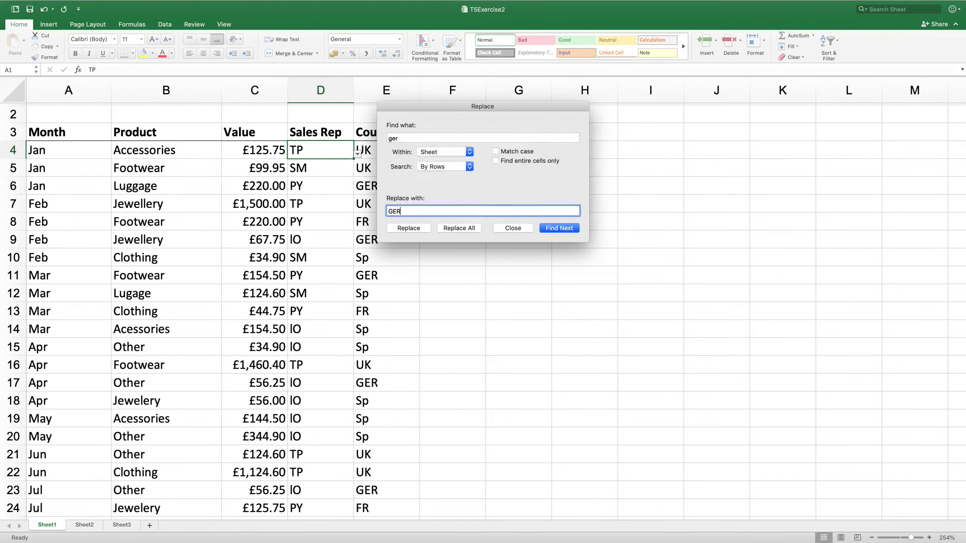
Replace all Sp country codes with SP (10 replacements) and close the Replace window
key("Tab")
type("Sp")
key("Tab")
type("SP")
left_click(459, 228)
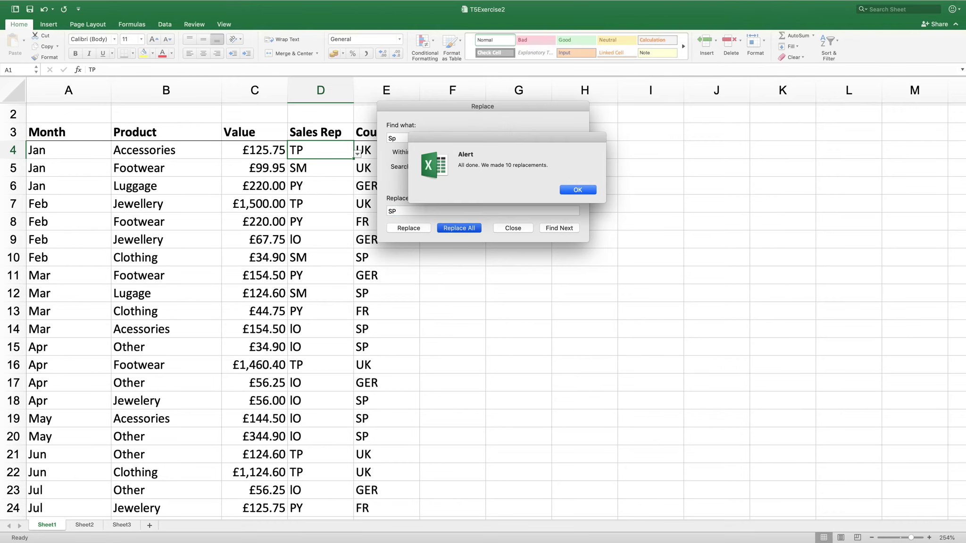
key("Return")
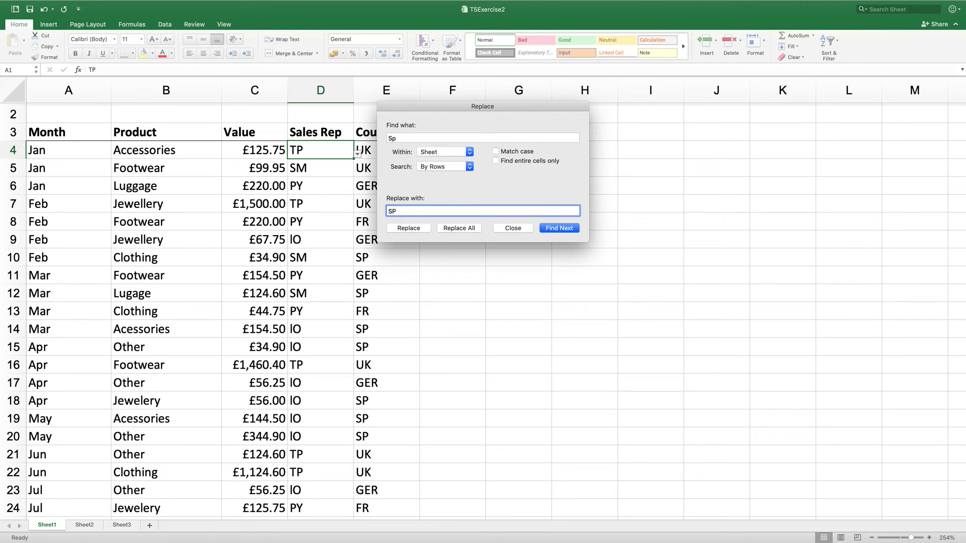
key("Escape")
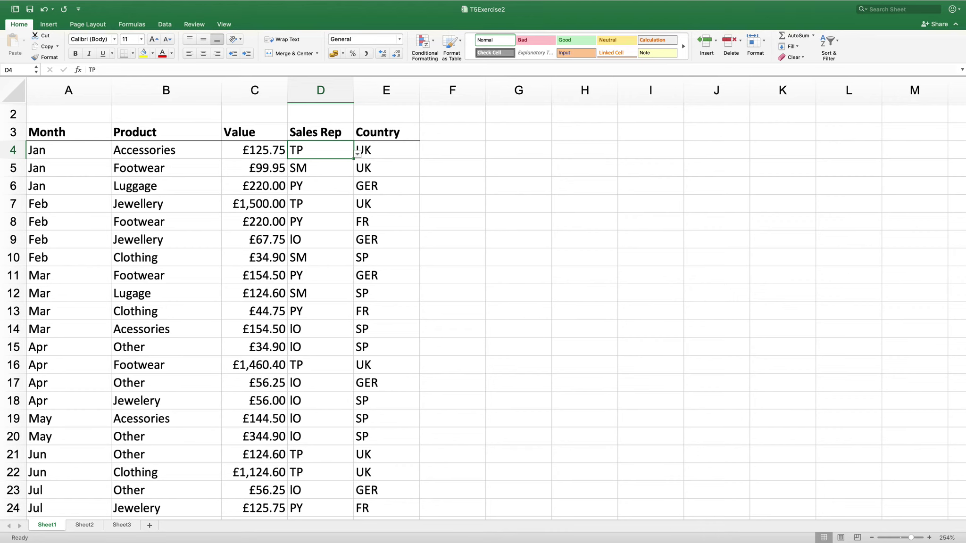
Scroll down the Sales table to check the formatted rows 27 and 38
left_click(57, 5)
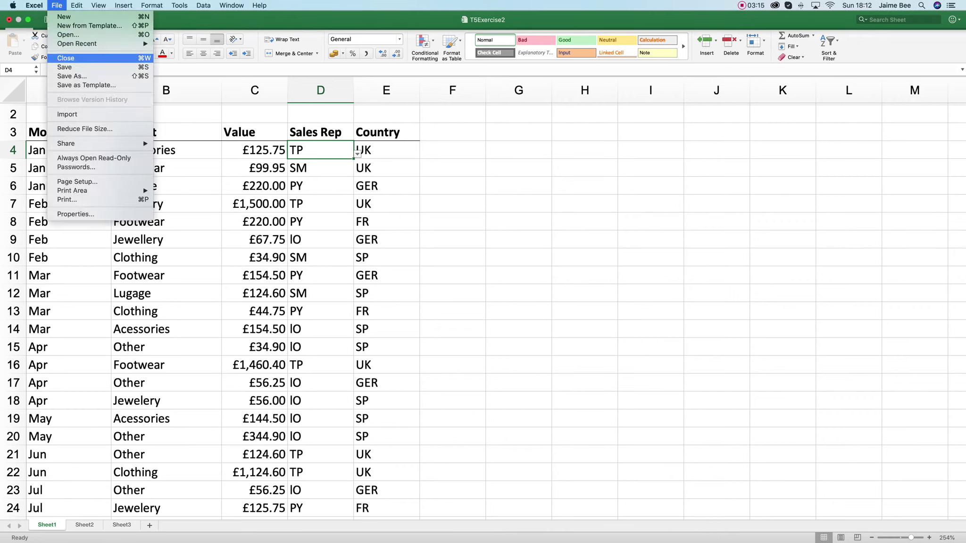
key("Escape")
scroll(483, 311, "down", 1)
scroll(483, 311, "down", 5)
scroll(483, 311, "down", 5)
scroll(483, 311, "down", 2)
scroll(483, 306, "down", 5)
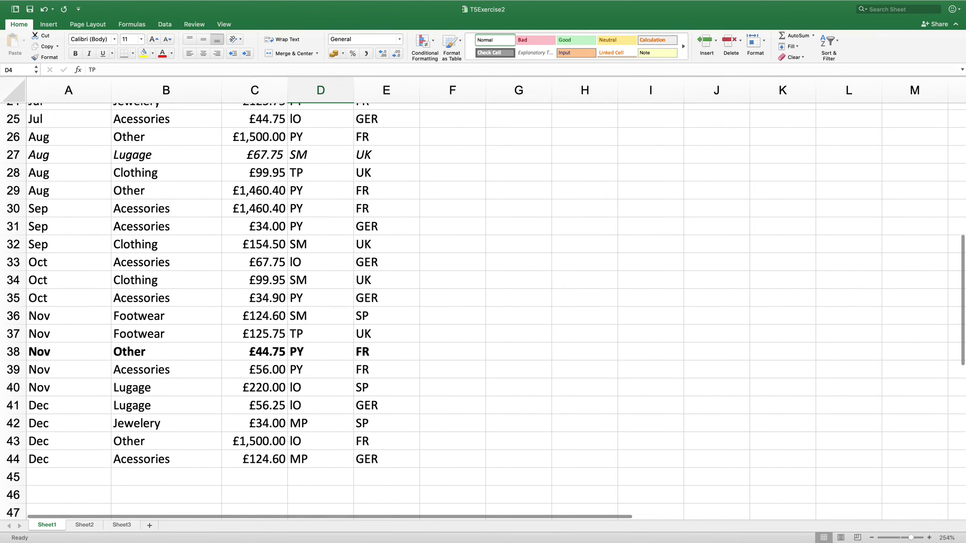